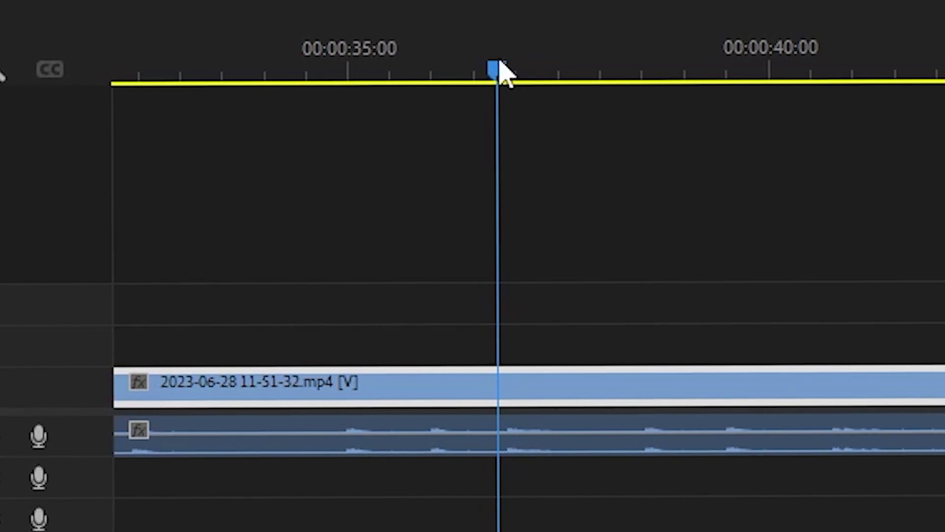
# Cut the V1 gameplay clip at about the 35-second mark.
pyautogui.moveTo(499, 62); pyautogui.dragTo(435, 69)
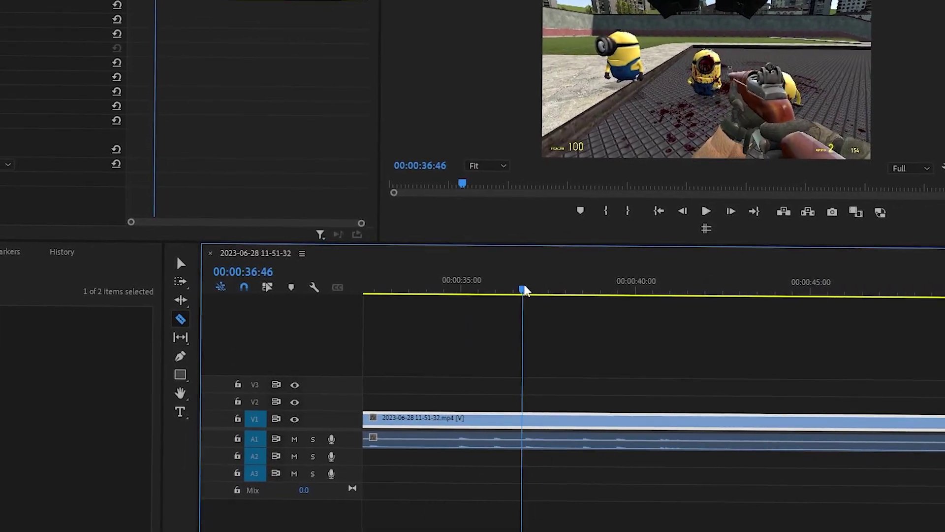
pyautogui.moveTo(507, 283); pyautogui.dragTo(486, 293)
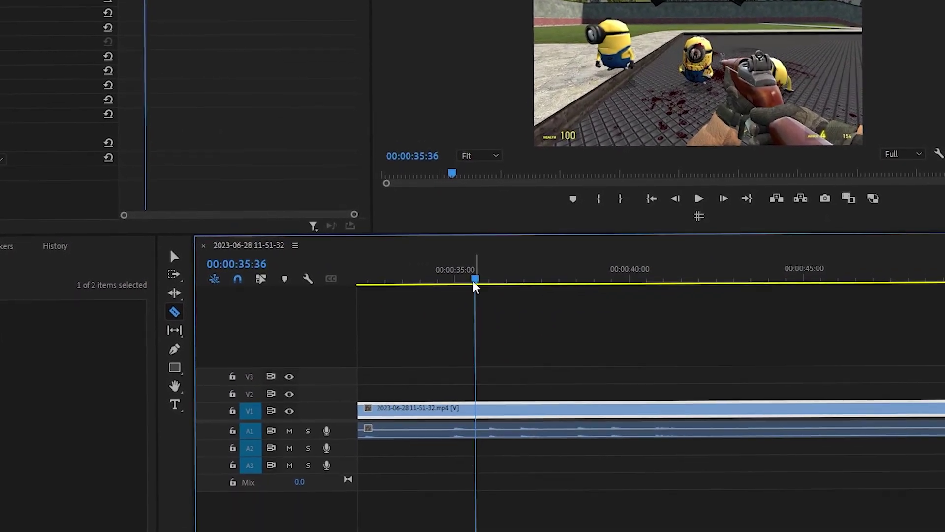
pyautogui.click(480, 411)
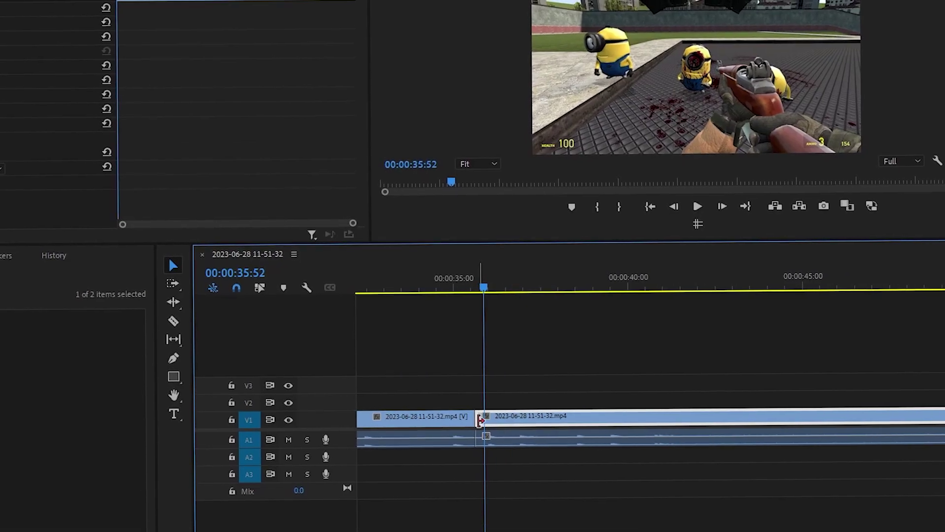
pyautogui.click(170, 257)
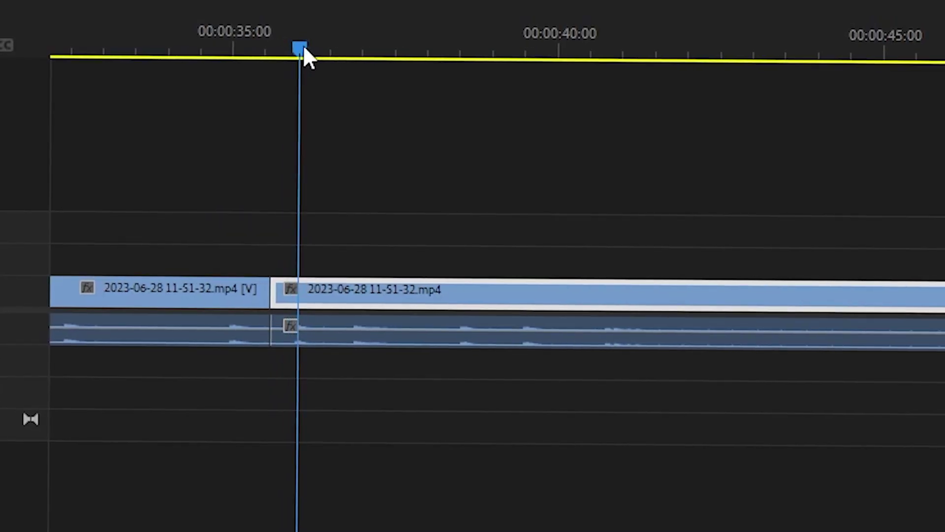
# Split the gameplay clip at two more key moments, the last near 33 seconds.
pyautogui.moveTo(304, 46); pyautogui.dragTo(342, 44)
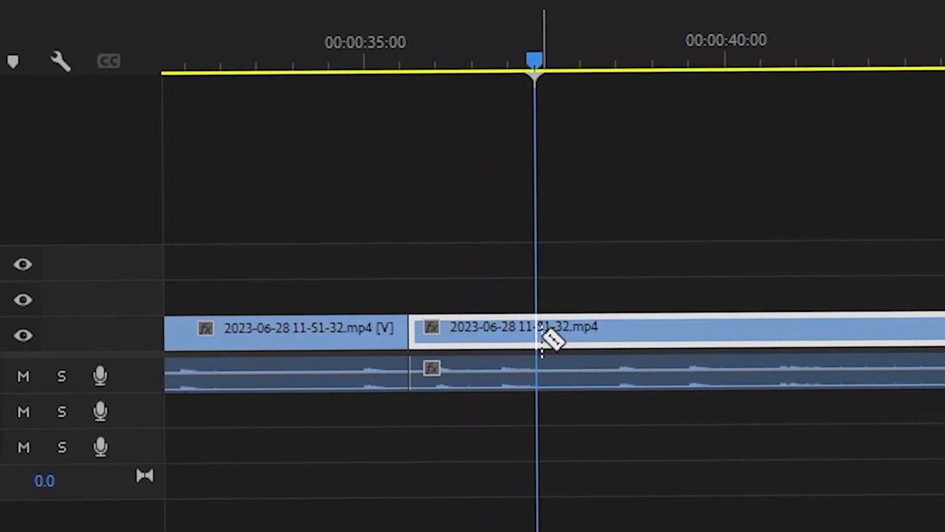
pyautogui.click(542, 342)
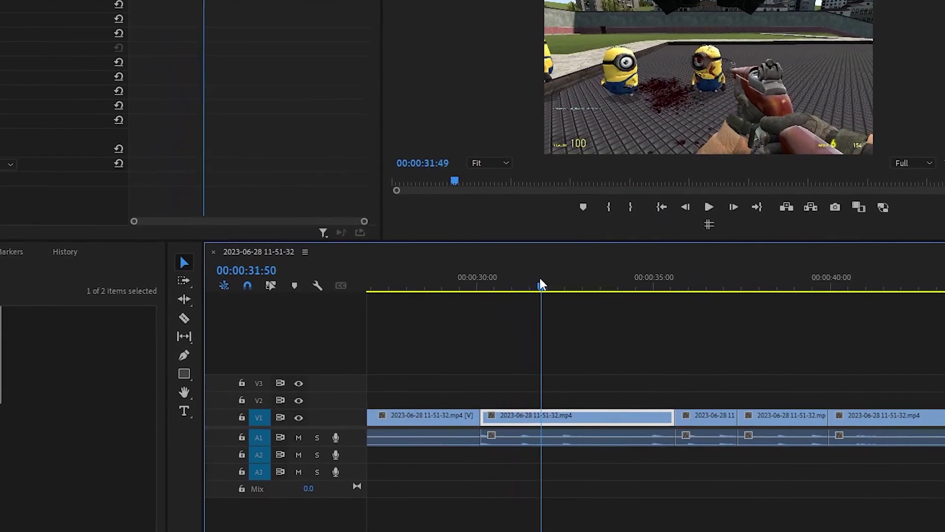
pyautogui.moveTo(564, 280); pyautogui.dragTo(576, 281)
pyautogui.press('c')
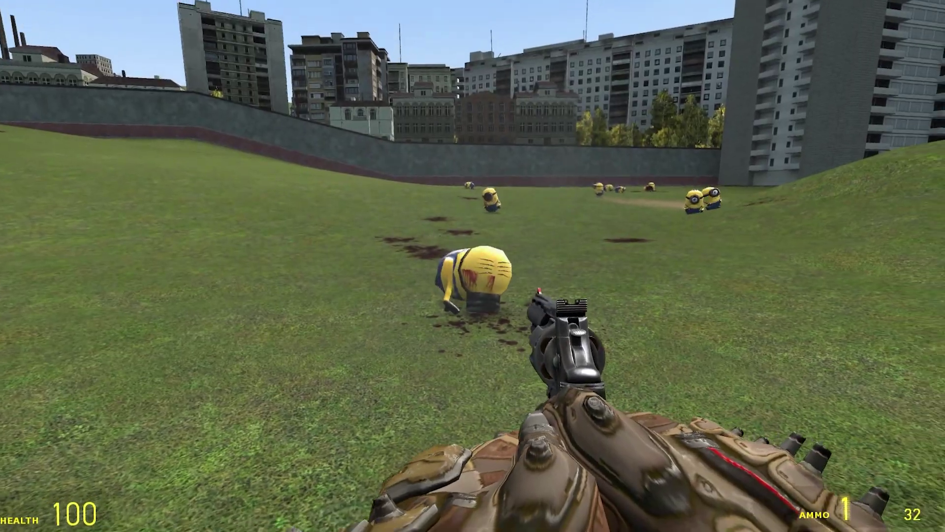
pyautogui.click(577, 413)
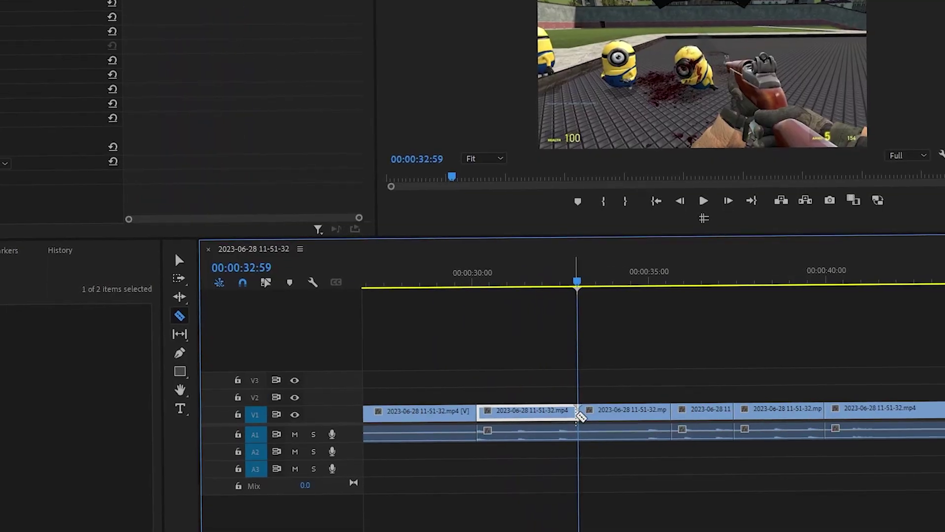
pyautogui.press('v')
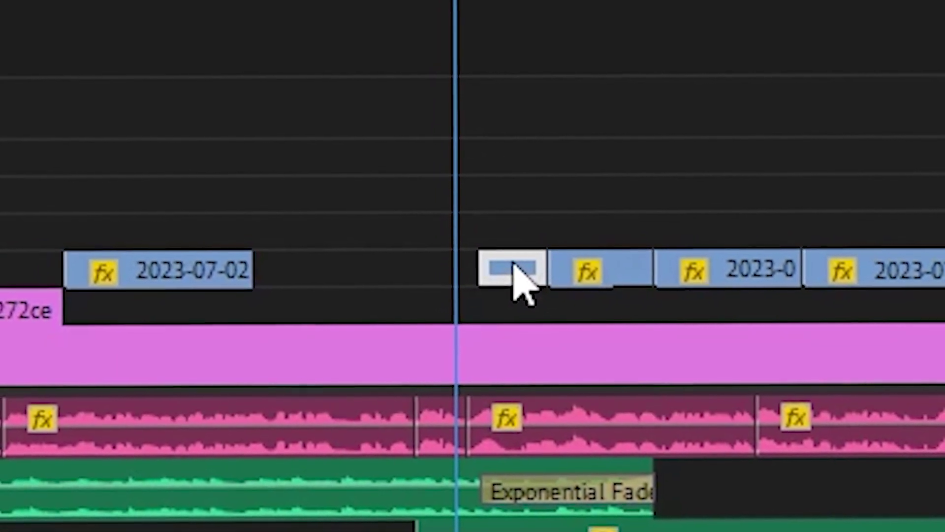
# Drag a marquee over the short clips following the gap on the upper video track.
pyautogui.moveTo(570, 131); pyautogui.dragTo(886, 249)
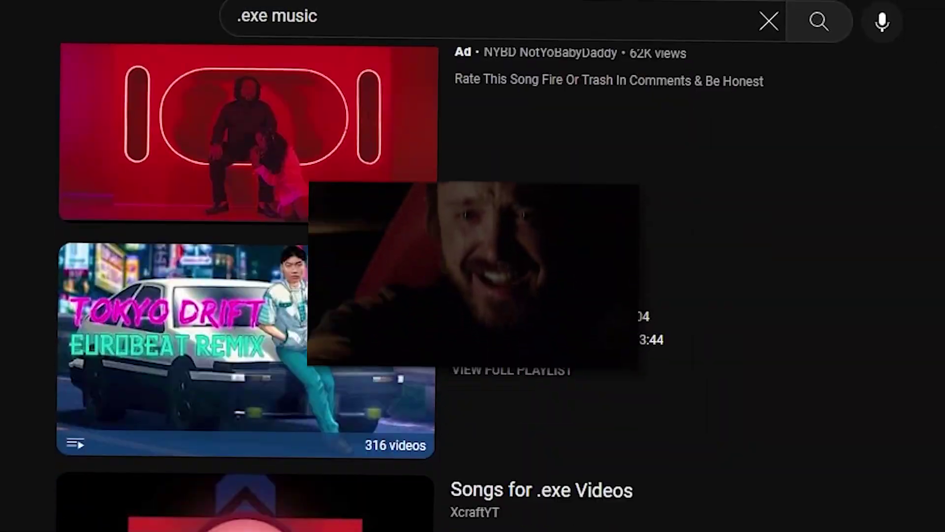
# Open the Tokyo Drift Eurobeat Remix playlist, browse meme results, then go to Discord's #official-resources.
pyautogui.scroll(-2, 250, 226)
pyautogui.click(249, 225)
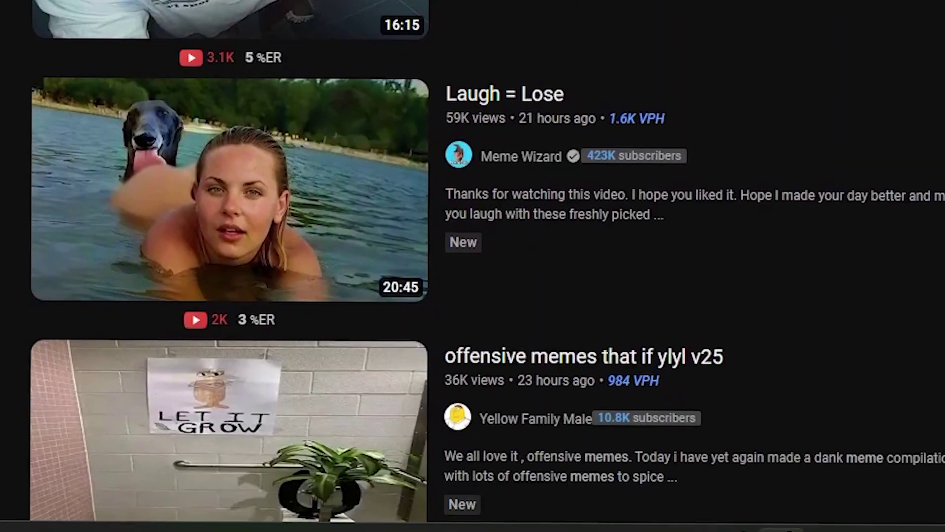
pyautogui.scroll(-5, 472, 266)
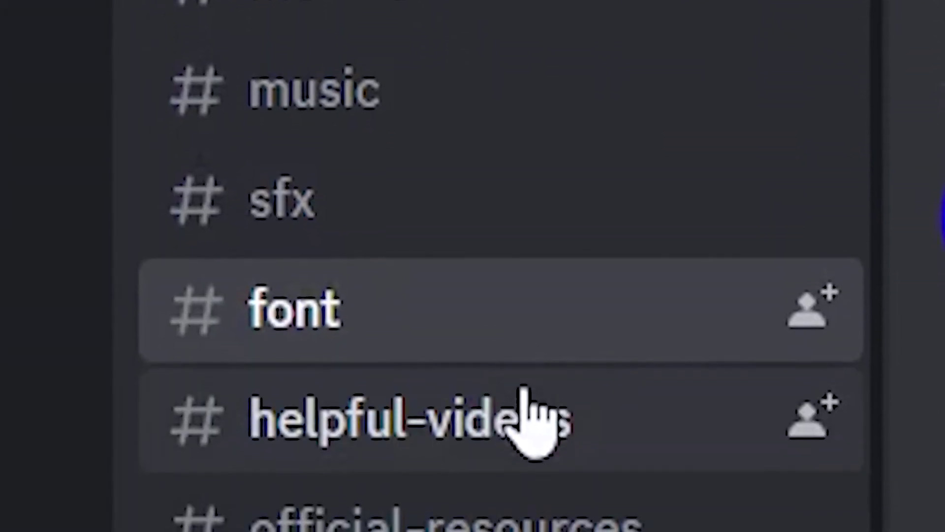
pyautogui.click(468, 523)
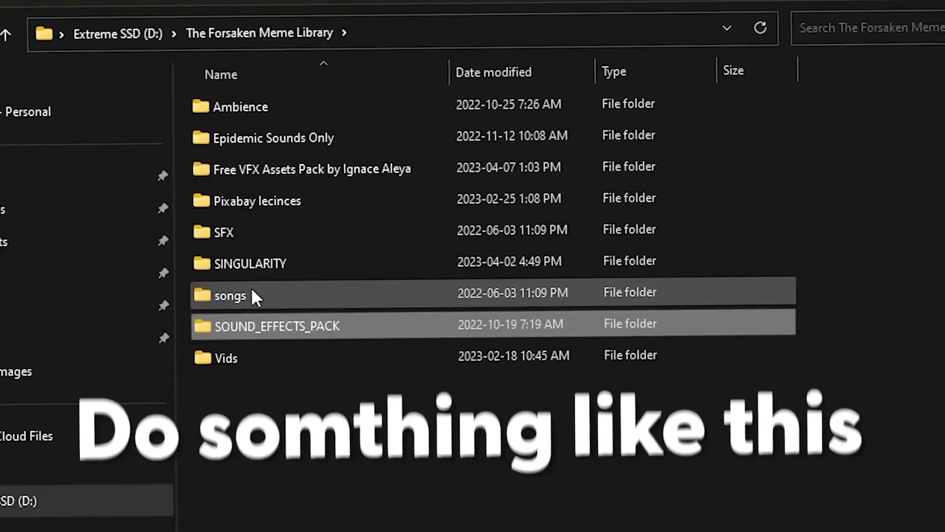
# Go back up from the SFX folder to The Forsaken Meme Library's top level.
pyautogui.hotkey('alt', 'Up')
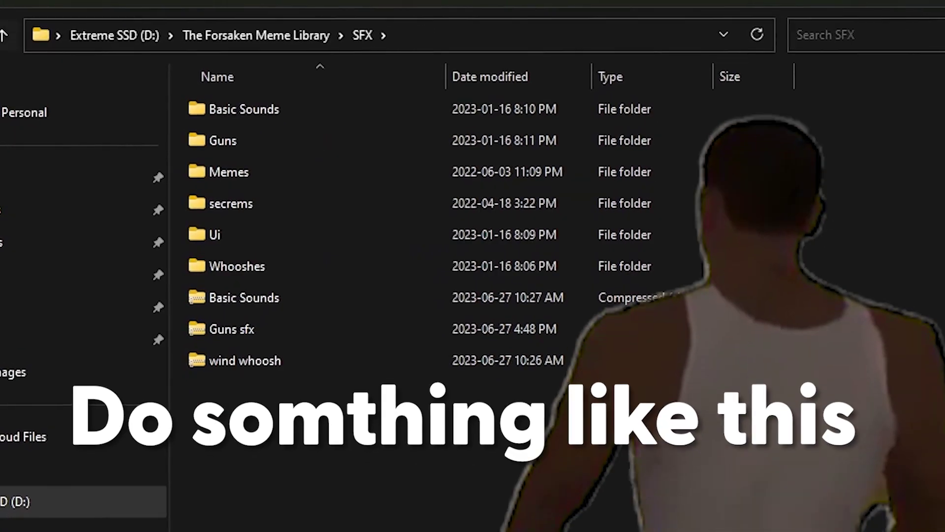
pyautogui.hotkey('alt', 'Up')
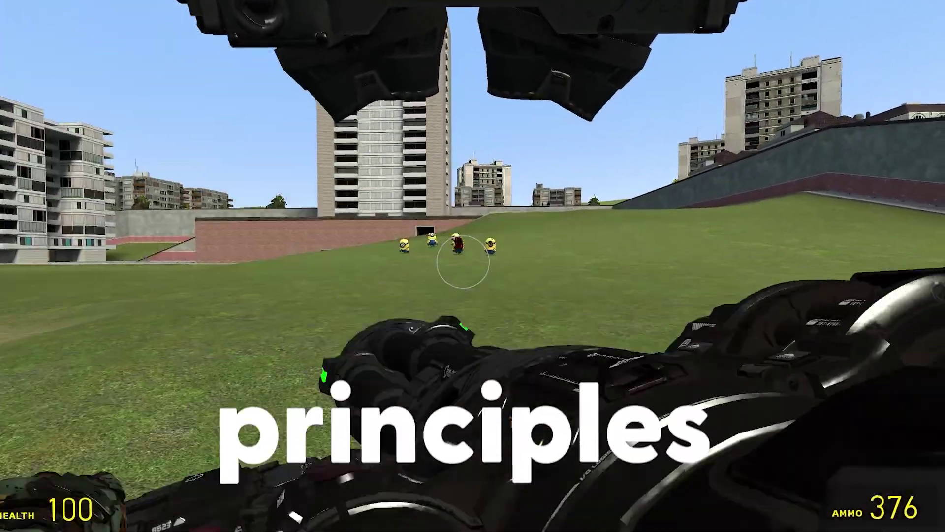
# Fire three shots at the distant group of minions in Garry's Mod.
pyautogui.click(463, 263)
pyautogui.click(463, 262)
pyautogui.click(465, 258)
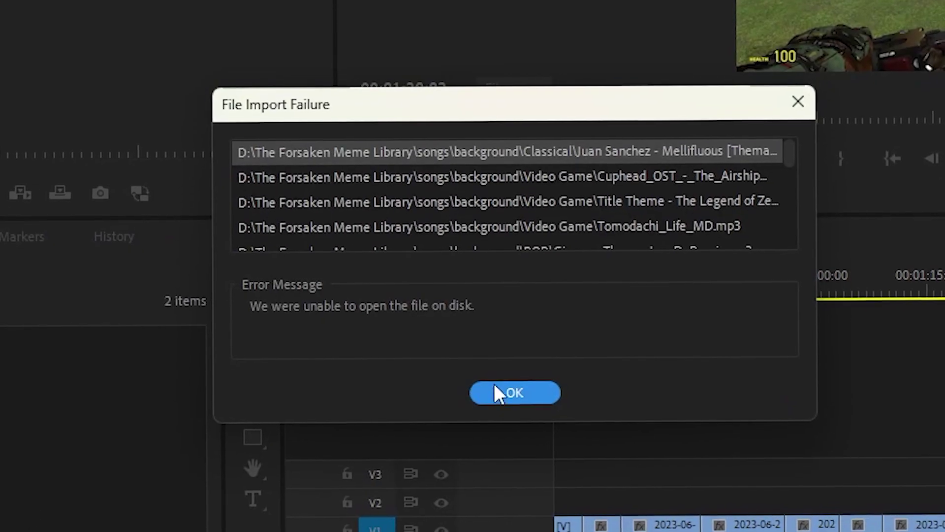
# Dismiss the File Import Failure warning and open The Forsaken Meme Library's Vids bin.
pyautogui.click(512, 400)
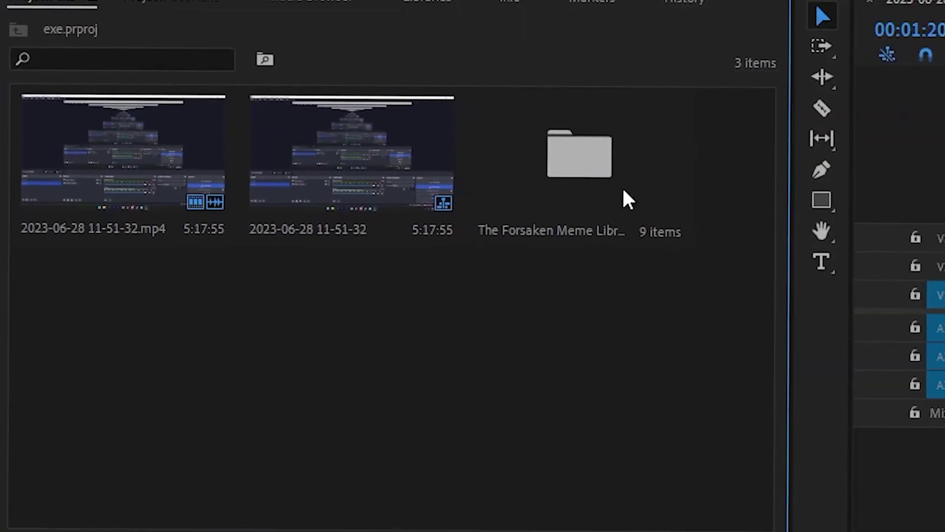
pyautogui.doubleClick(586, 217)
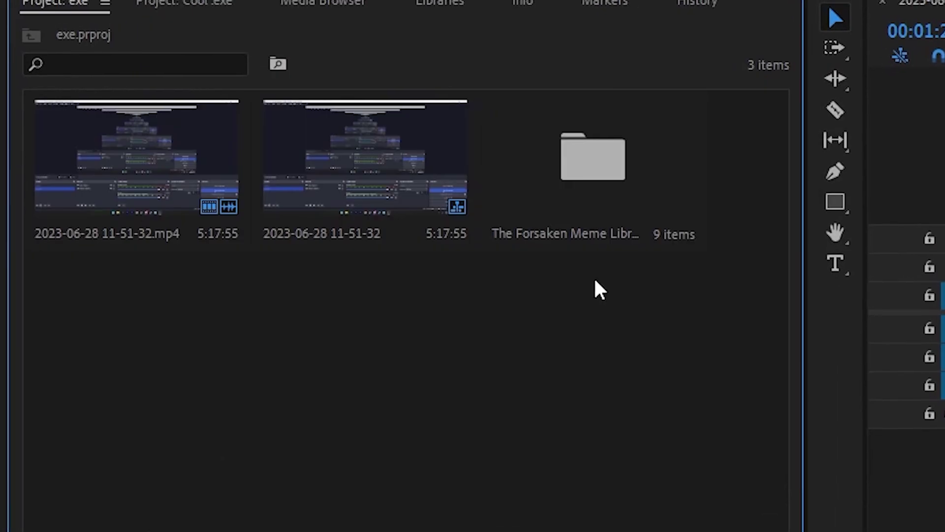
pyautogui.doubleClick(618, 154)
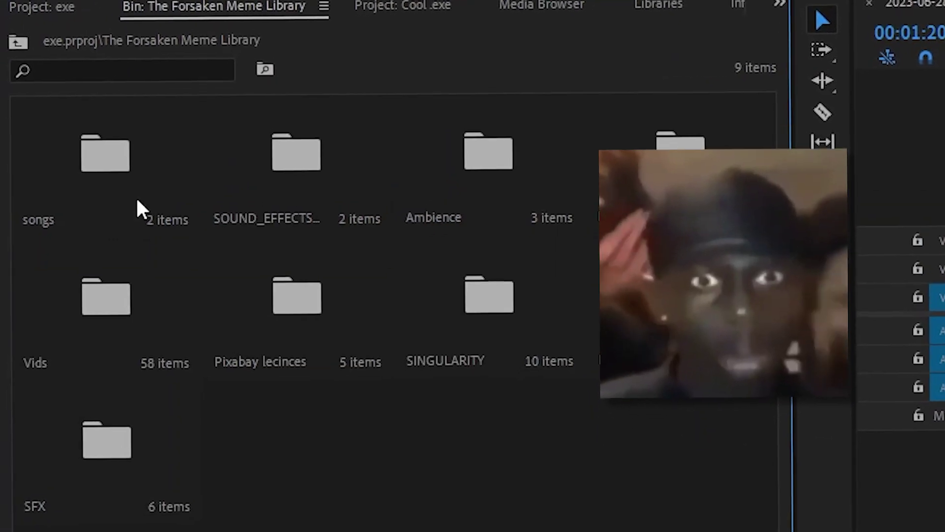
pyautogui.doubleClick(101, 344)
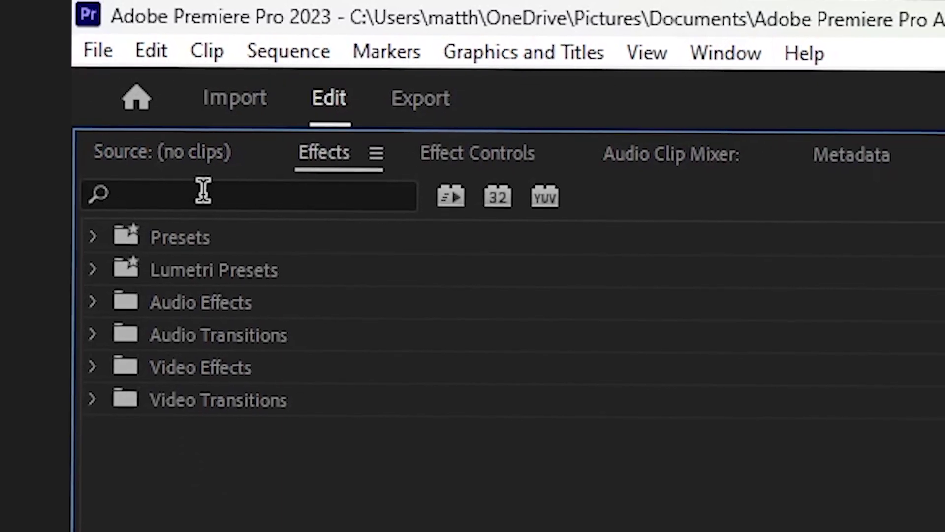
# Show the Effects panel and apply Video Effects > Distort > Transform to the V2 meme clip.
pyautogui.click(734, 58)
pyautogui.click(376, 93)
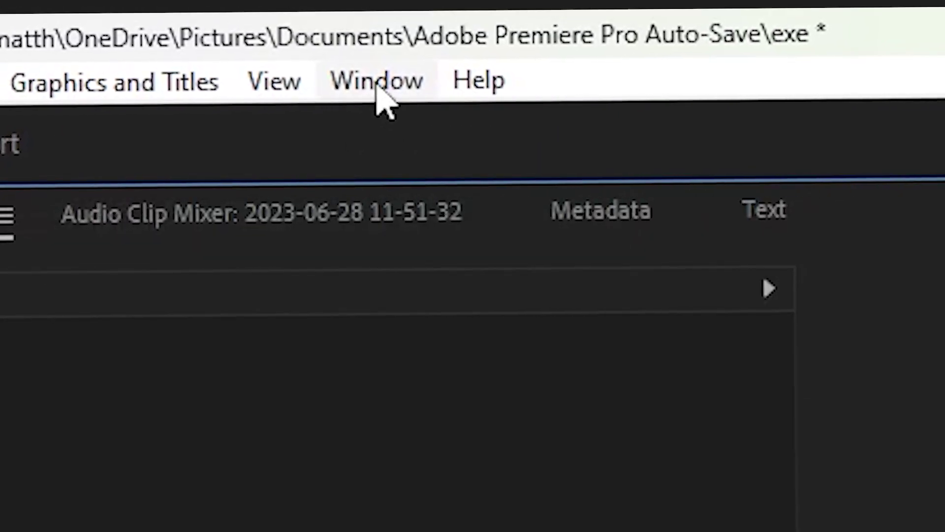
pyautogui.click(377, 94)
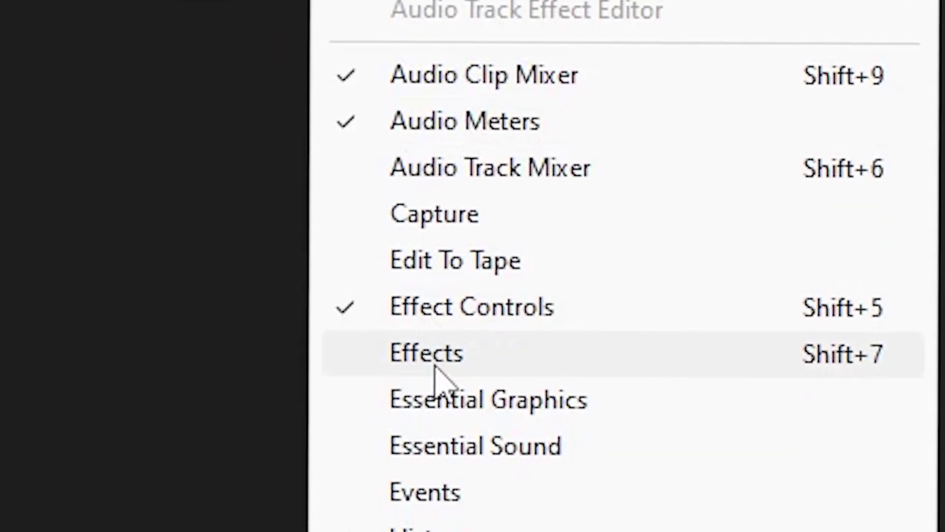
pyautogui.click(436, 285)
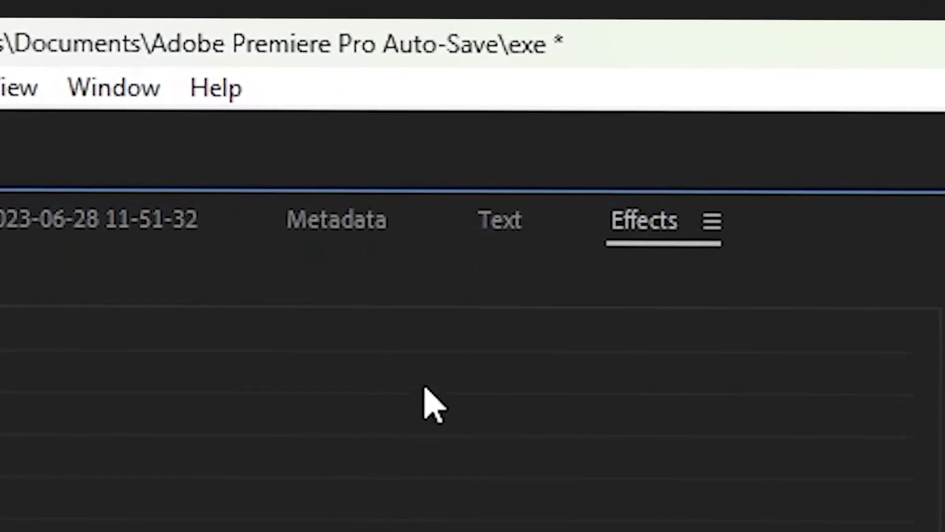
pyautogui.moveTo(632, 223); pyautogui.dragTo(0, 243)
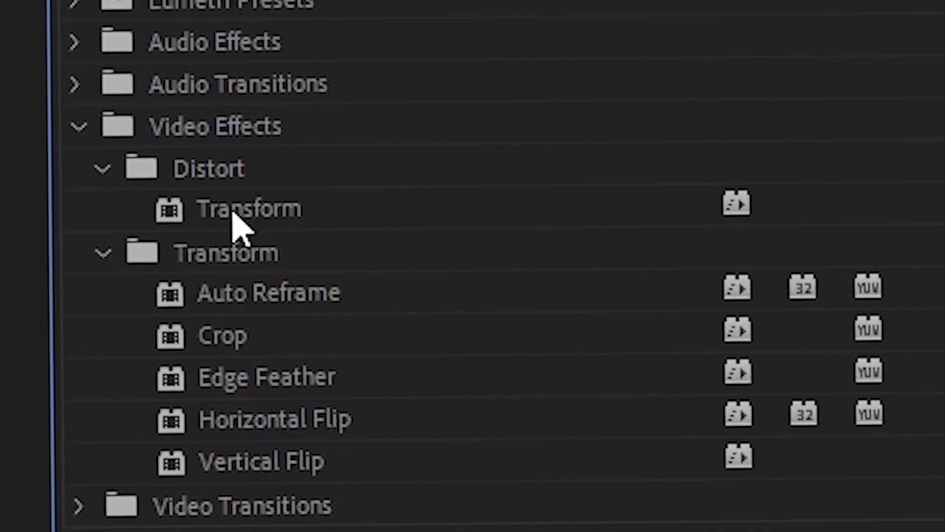
pyautogui.moveTo(239, 219); pyautogui.dragTo(210, 211)
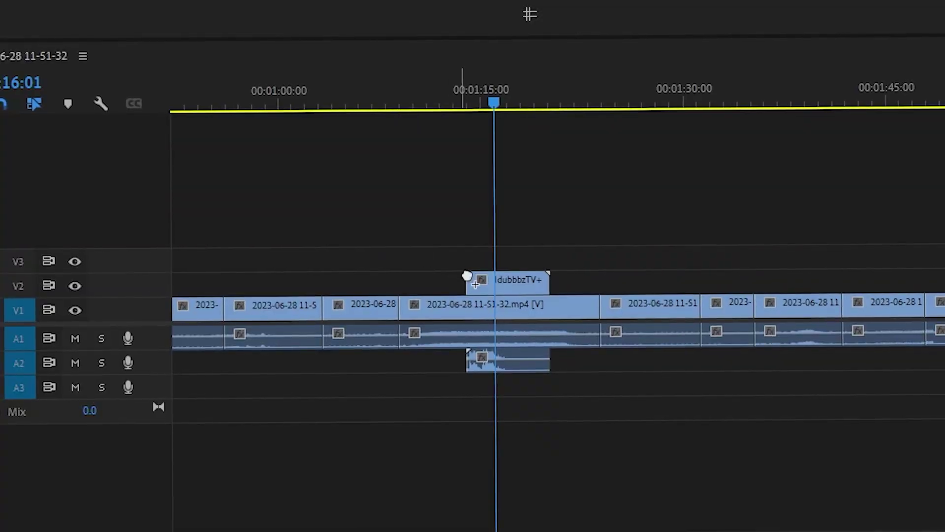
pyautogui.moveTo(469, 274); pyautogui.dragTo(501, 293)
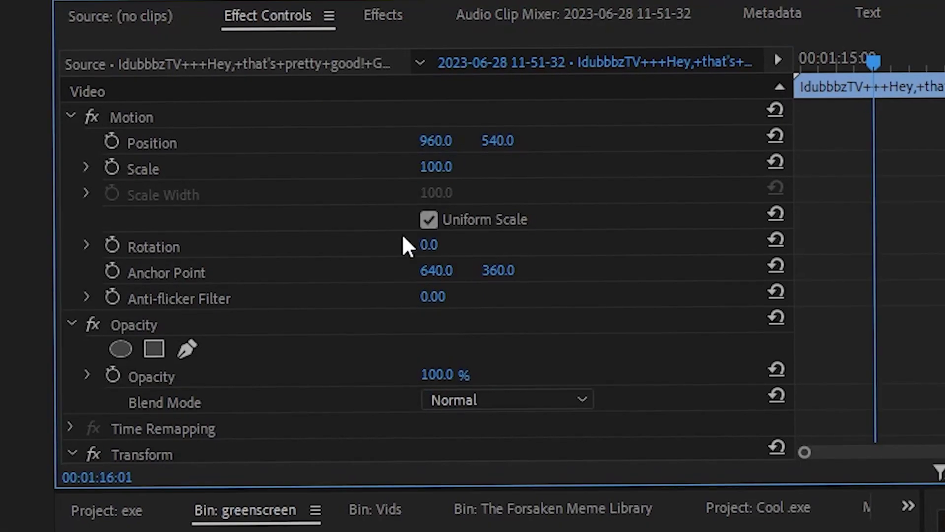
# Raise the Transform Shutter Angle from 0.00 to 360.00 and preview the motion-blurred result.
pyautogui.scroll(-8, 374, 255)
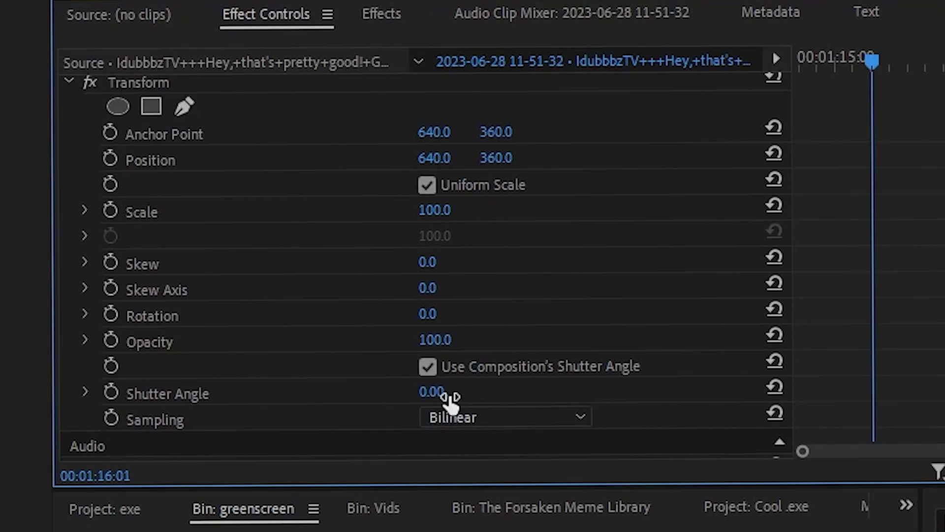
pyautogui.moveTo(428, 399); pyautogui.dragTo(522, 398)
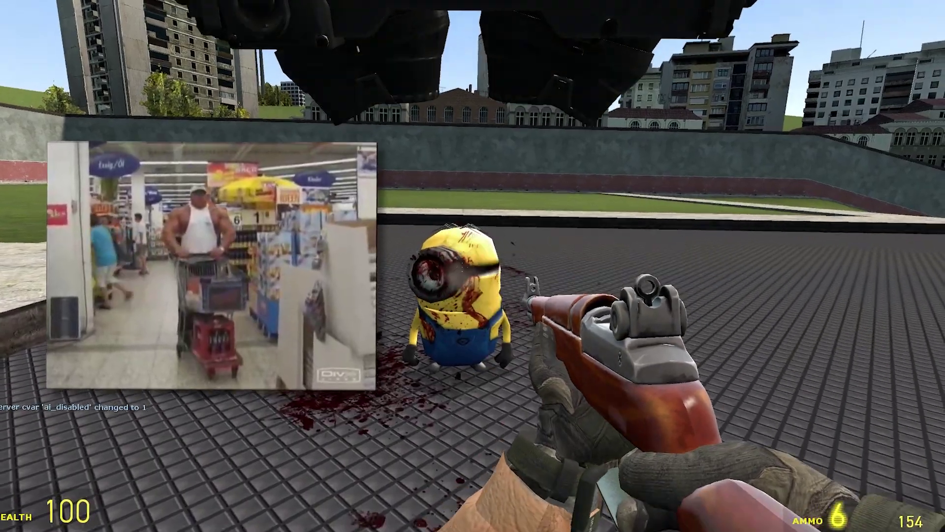
pyautogui.click(473, 266)
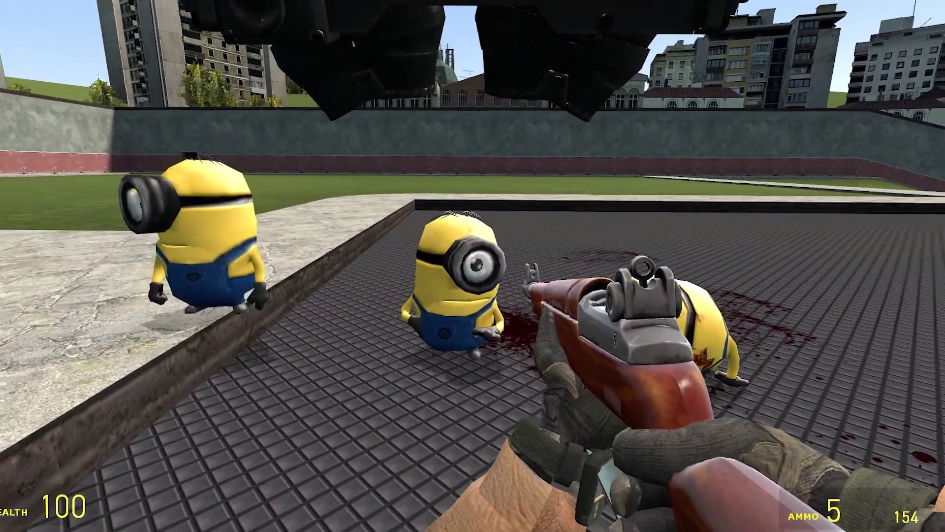
pyautogui.click(472, 265)
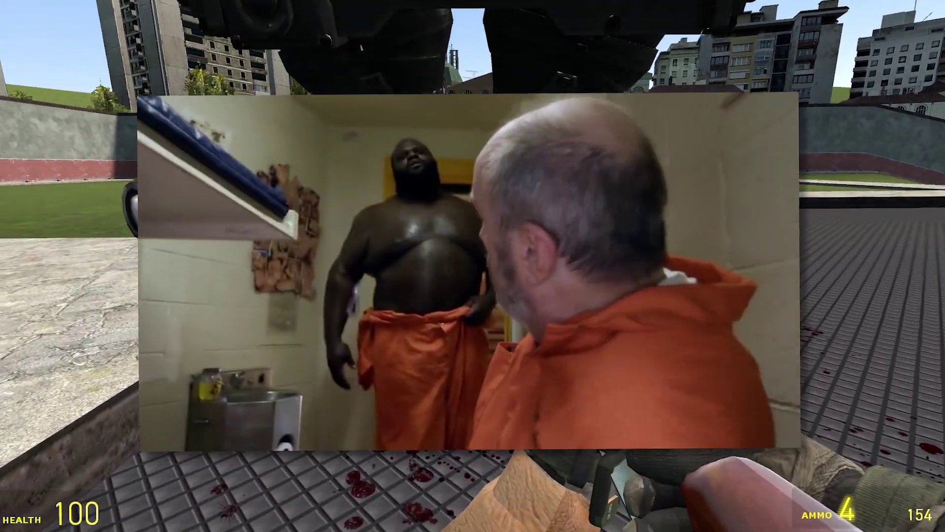
pyautogui.click(473, 266)
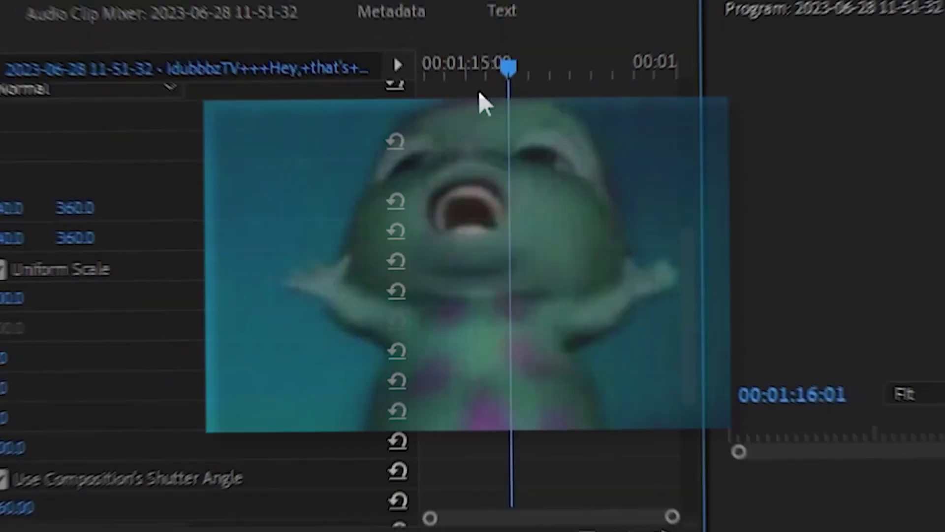
# Just before 1:15:00, enable Position keyframing and move the overlay off-screen to Y 1531.
pyautogui.click(465, 67)
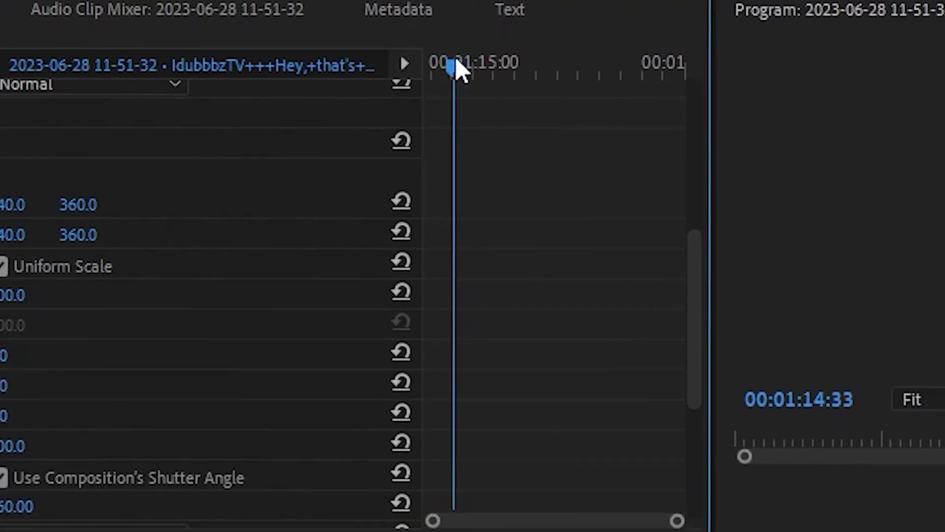
pyautogui.moveTo(456, 61); pyautogui.dragTo(419, 62)
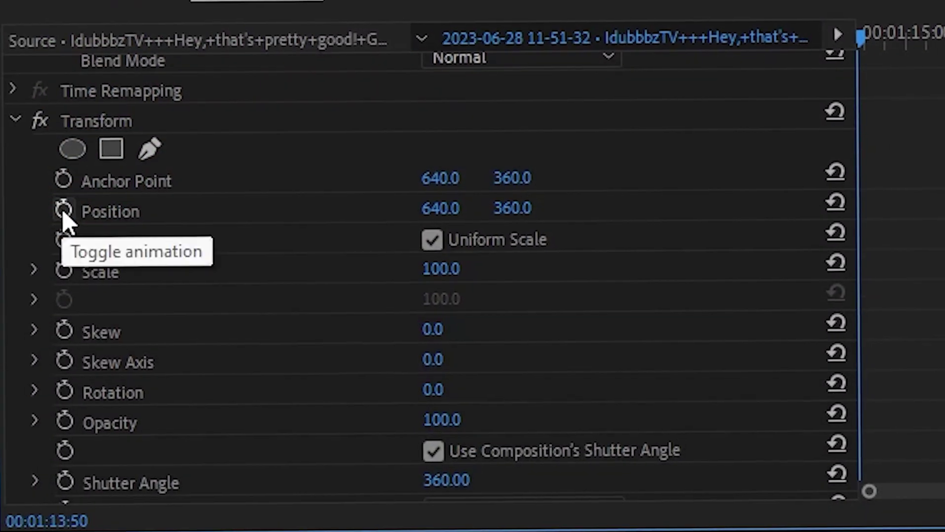
pyautogui.click(69, 208)
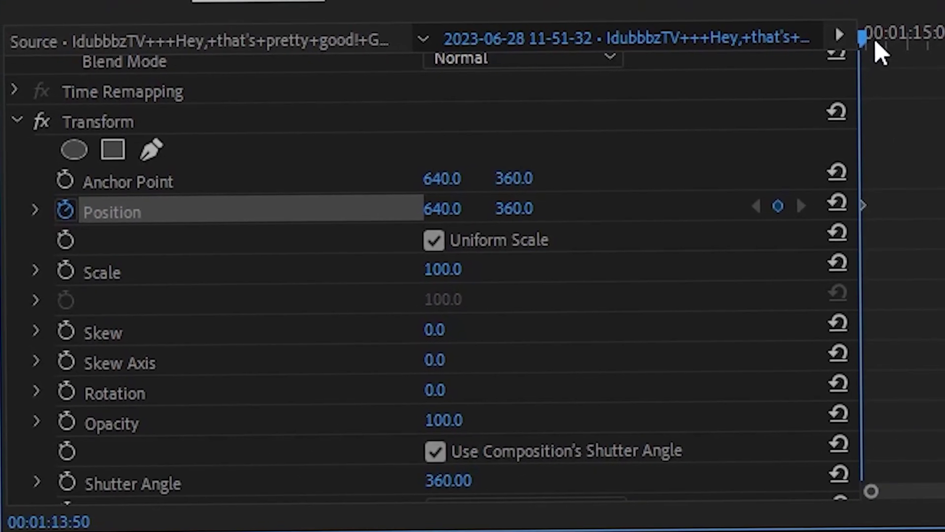
pyautogui.moveTo(514, 208); pyautogui.dragTo(558, 208)
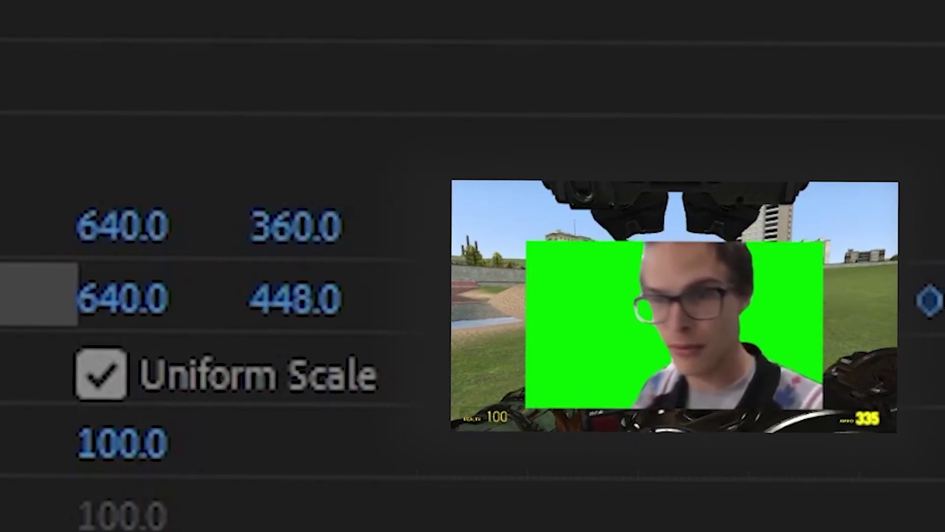
pyautogui.moveTo(296, 298); pyautogui.dragTo(337, 312)
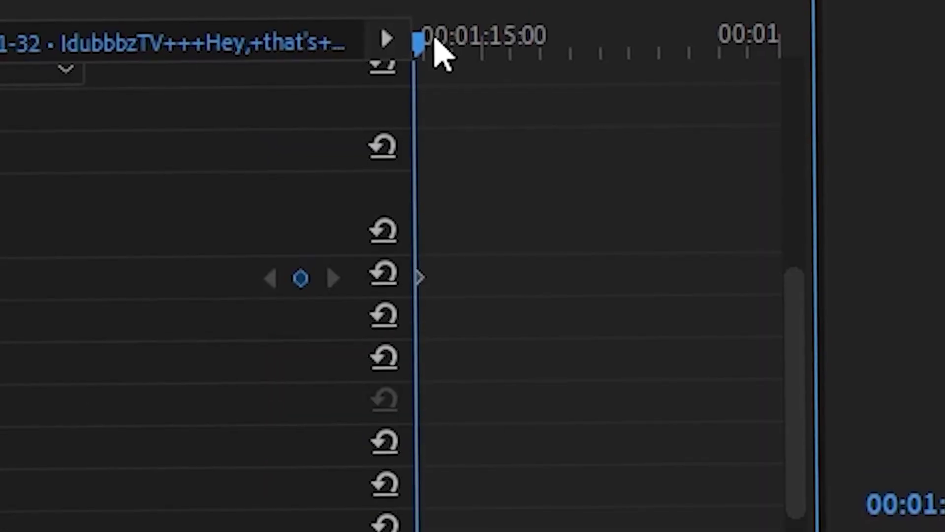
# Add a second Position keyframe slightly later and select it.
pyautogui.click(440, 34)
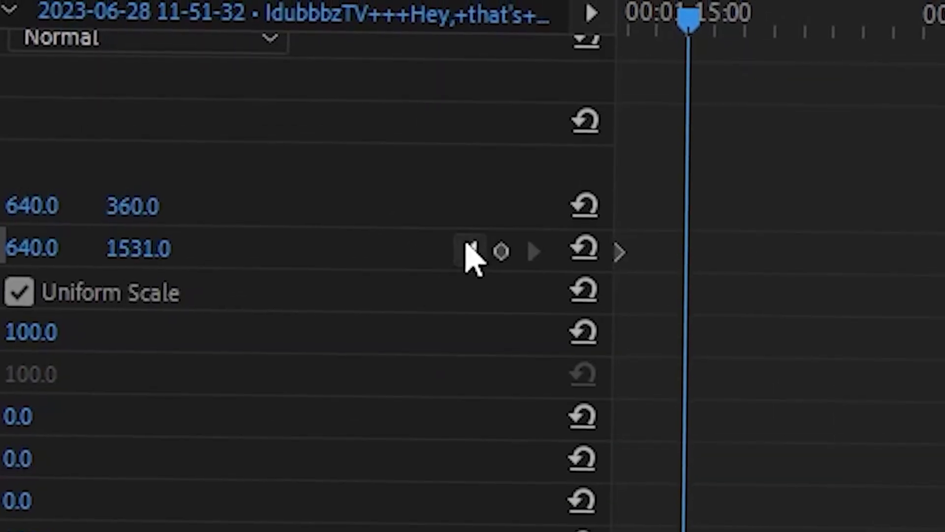
pyautogui.click(501, 252)
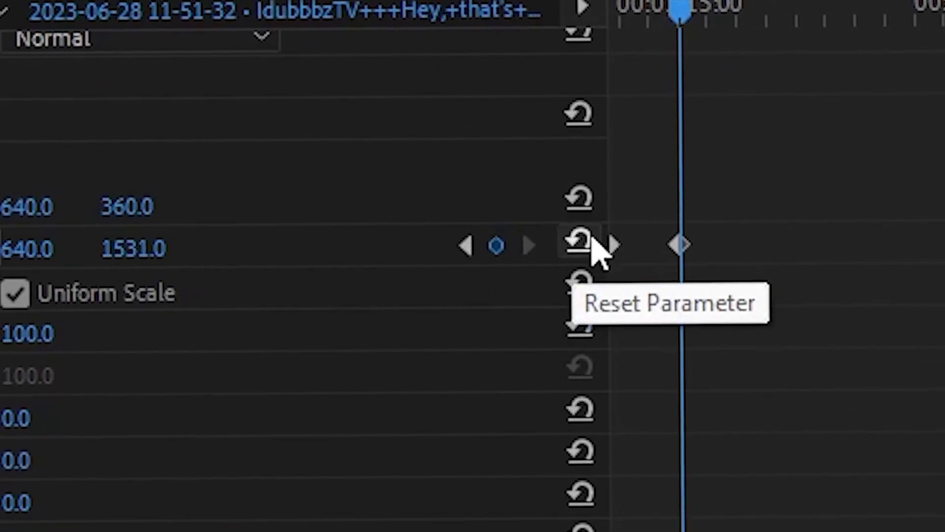
pyautogui.click(679, 247)
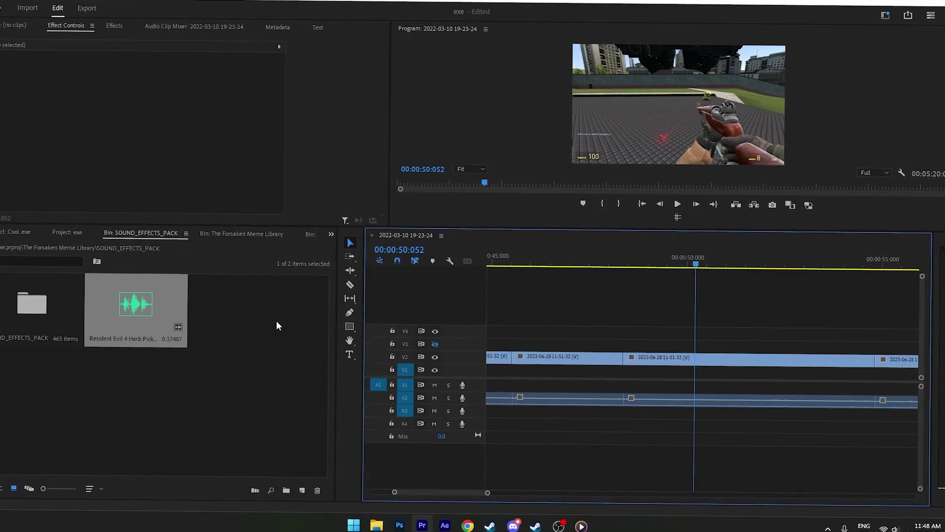
# Place the herb pickup sound effect on audio track A4.
pyautogui.moveTo(285, 330); pyautogui.dragTo(678, 426)
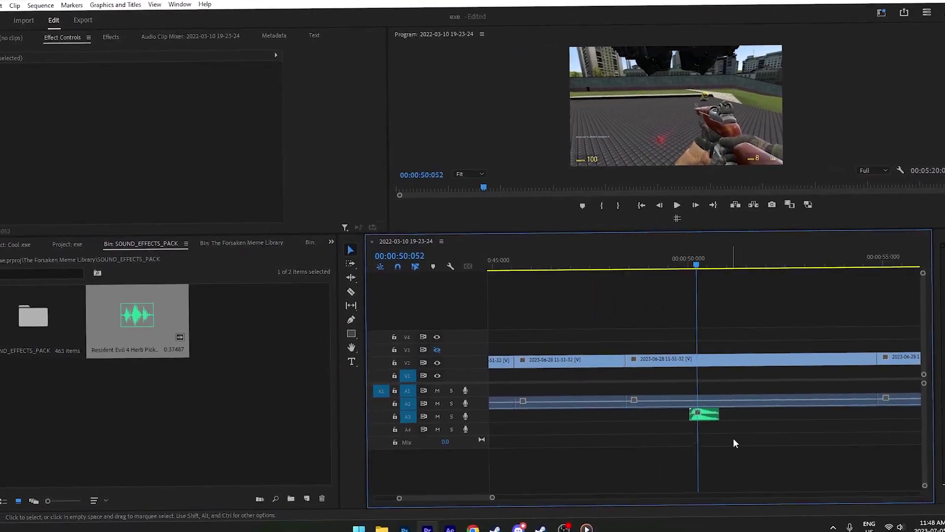
pyautogui.press('=')
pyautogui.press('=')
pyautogui.press('=')
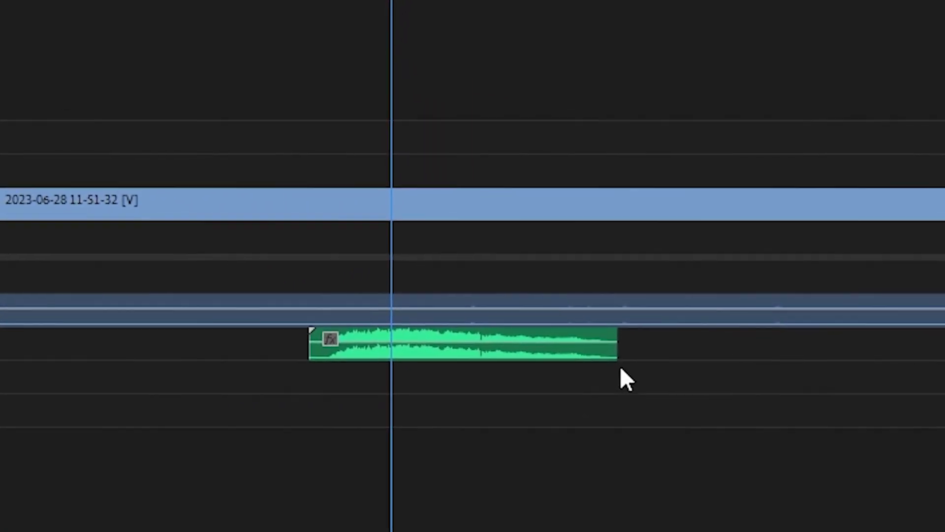
pyautogui.press('-')
pyautogui.press('-')
pyautogui.press('-')
pyautogui.press('=')
pyautogui.press('=')
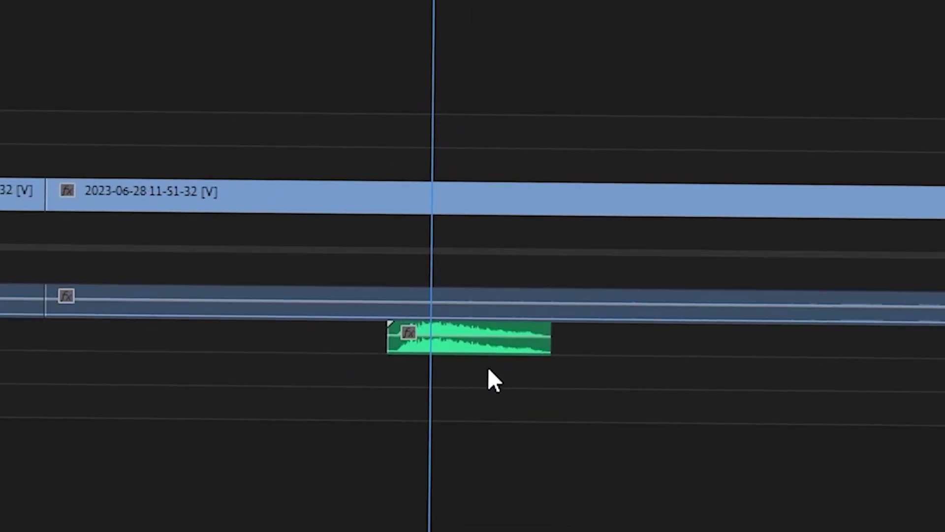
# Trim the start of the herb pickup sound and line it up with the playhead.
pyautogui.press('c')
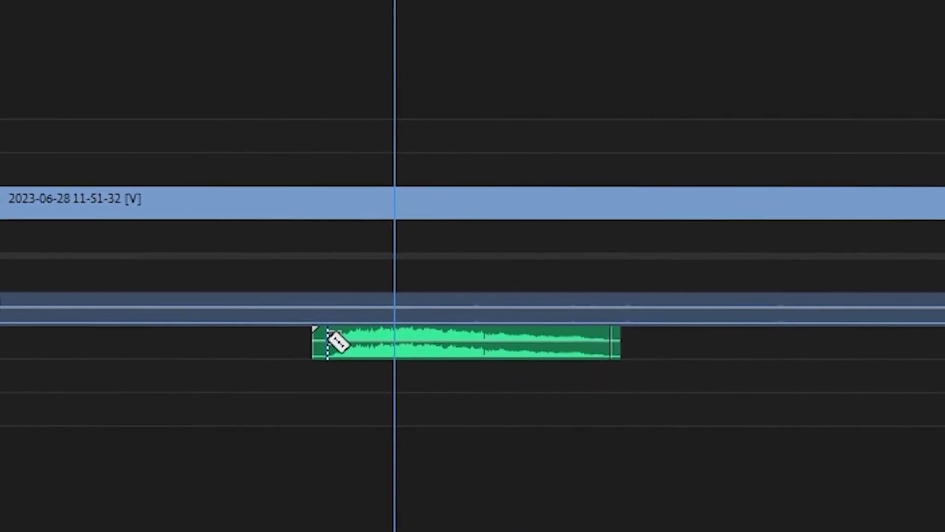
pyautogui.press('v')
pyautogui.moveTo(337, 348); pyautogui.dragTo(353, 348)
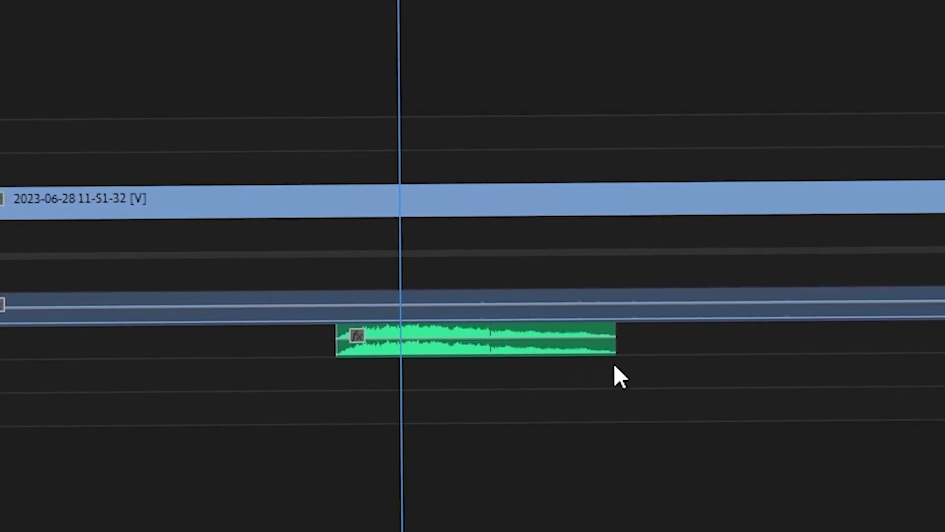
pyautogui.press('-')
pyautogui.moveTo(615, 352); pyautogui.dragTo(564, 345)
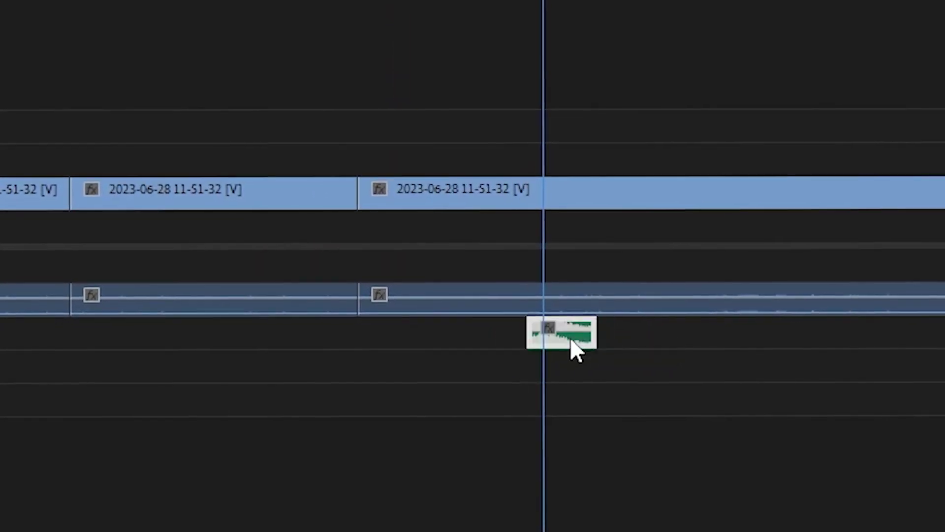
pyautogui.scroll(-4, 695, 392)
pyautogui.press('-')
pyautogui.press('-')
pyautogui.press('-')
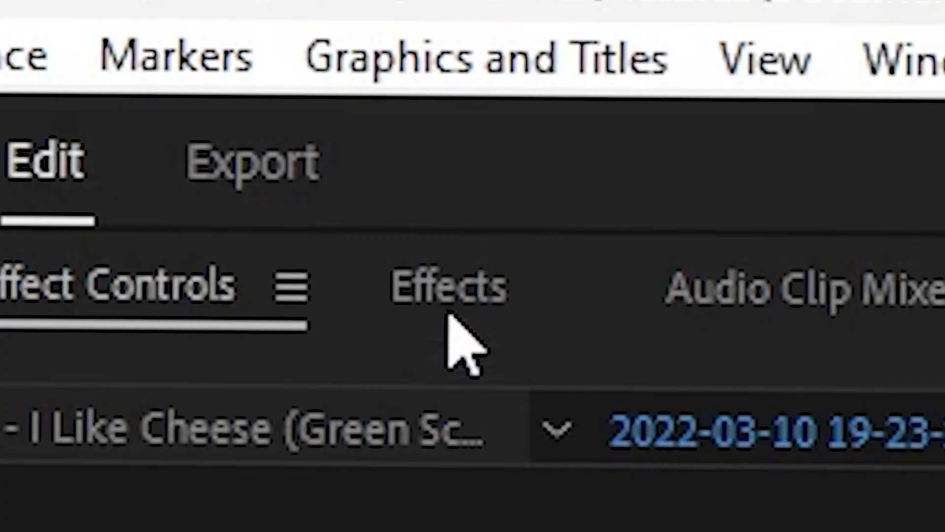
# Apply Ultra Key, sample the green background as the key colour, and move the person to the lower left.
pyautogui.click(448, 315)
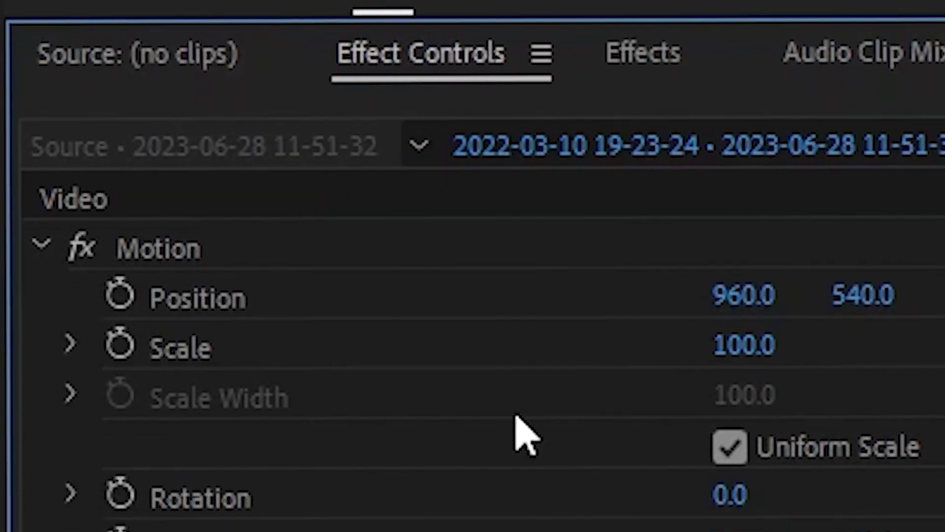
pyautogui.scroll(-5, 517, 432)
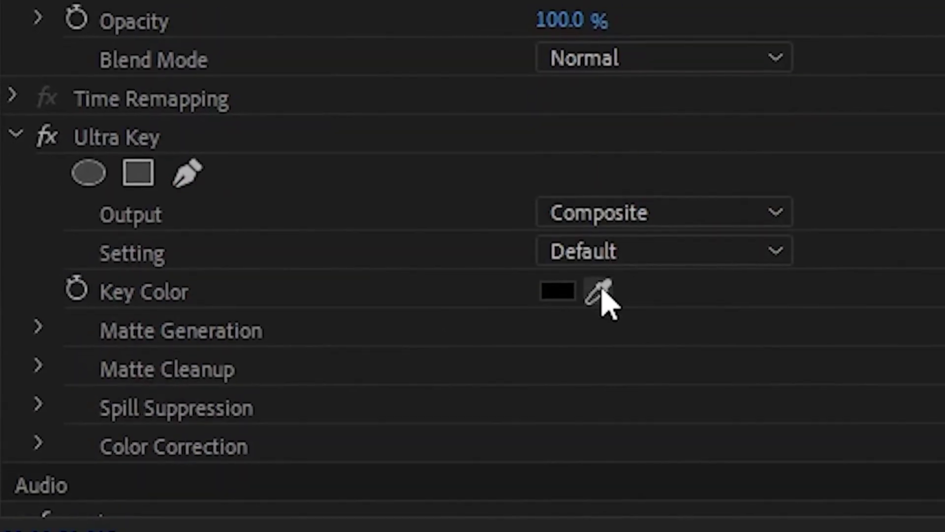
pyautogui.click(599, 291)
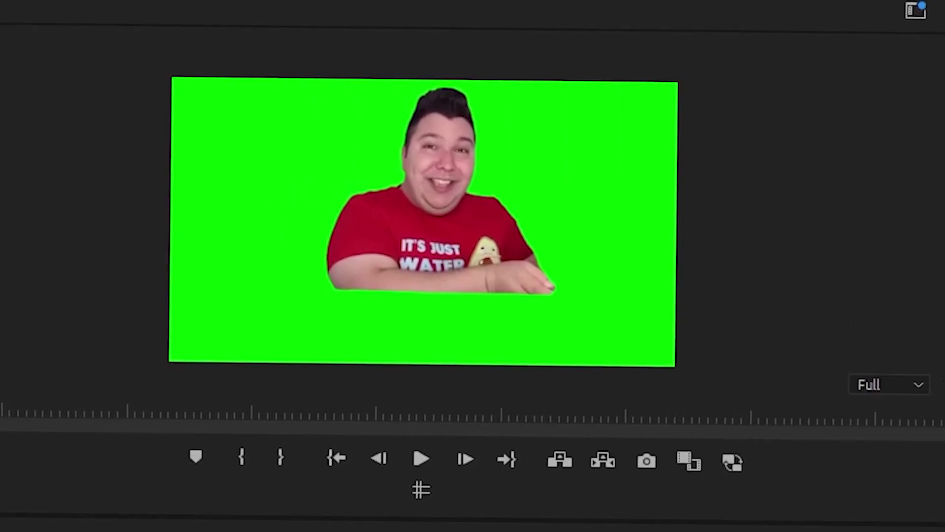
pyautogui.click(226, 228)
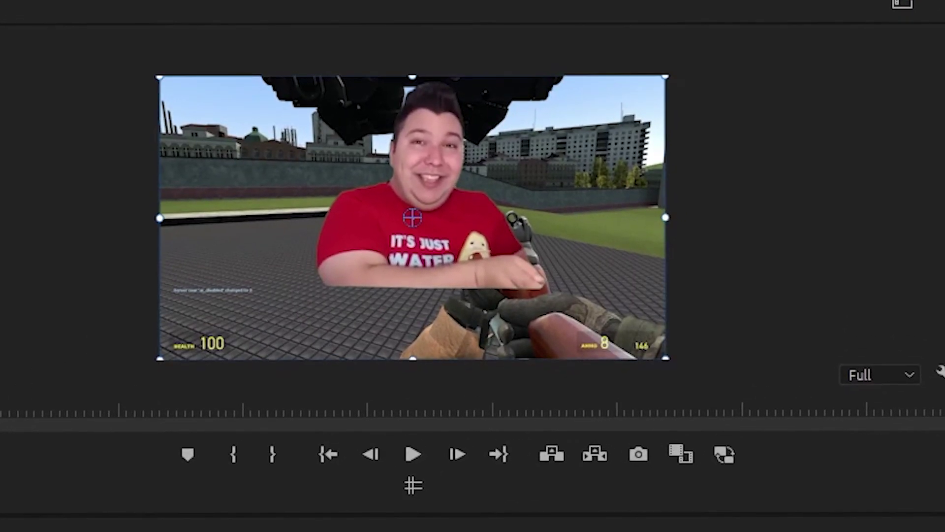
pyautogui.moveTo(455, 189); pyautogui.dragTo(312, 272)
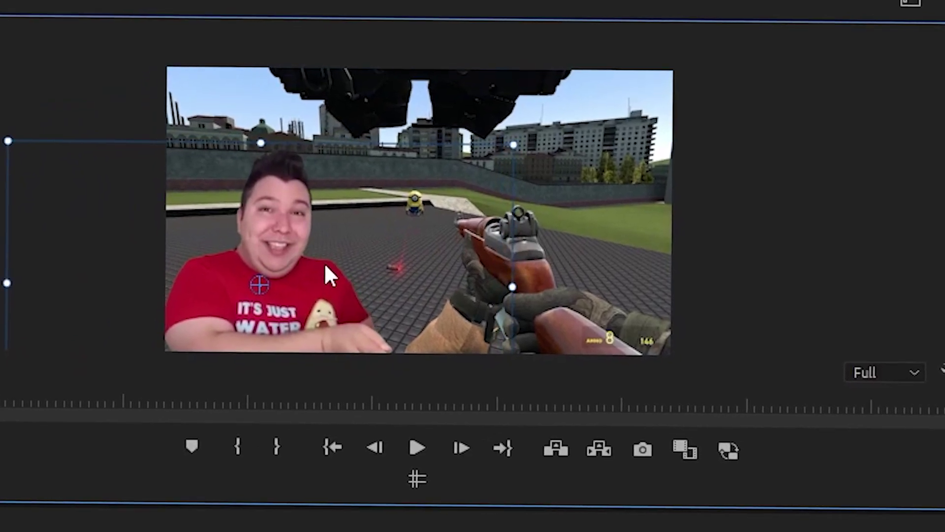
pyautogui.press('space')
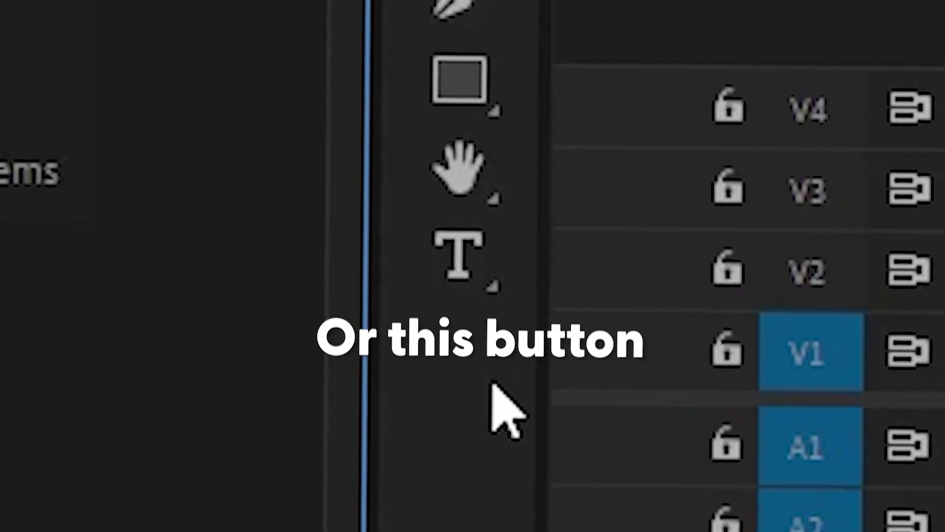
# Add a text graphic reading 'Hello' over the game footage.
pyautogui.click(460, 273)
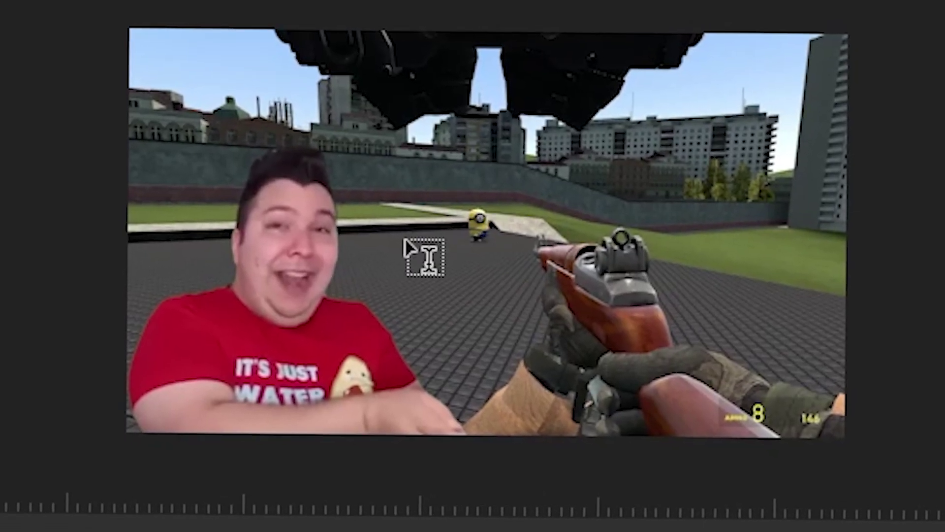
pyautogui.click(472, 229)
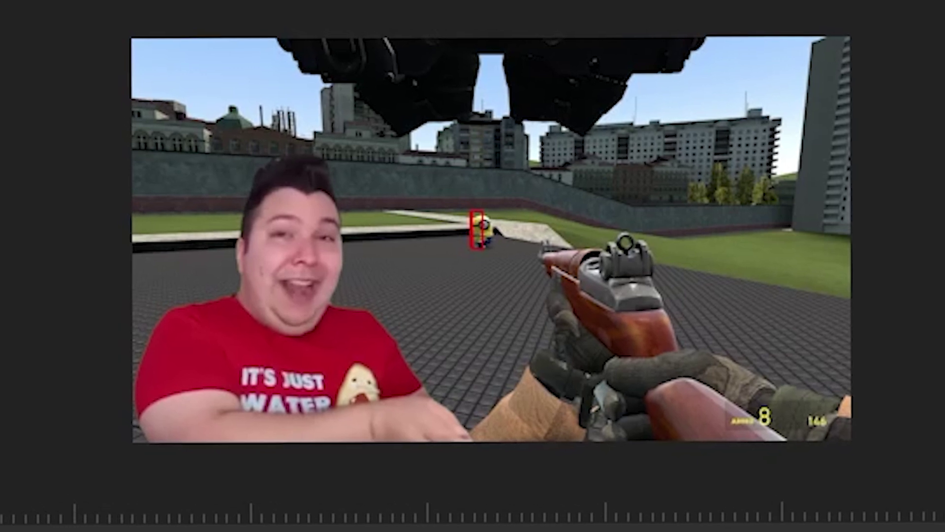
pyautogui.write('Hello')
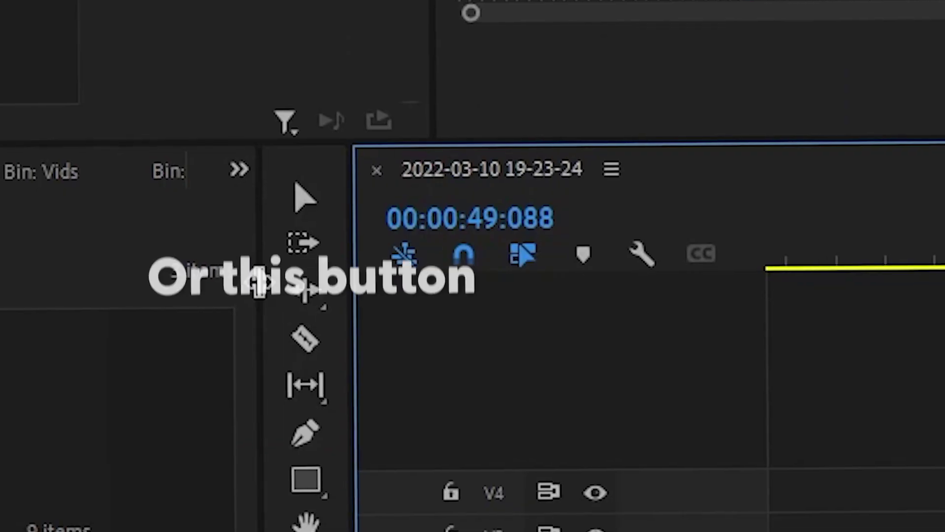
# Enlarge the Hello text and position it at the centre of the frame.
pyautogui.click(305, 196)
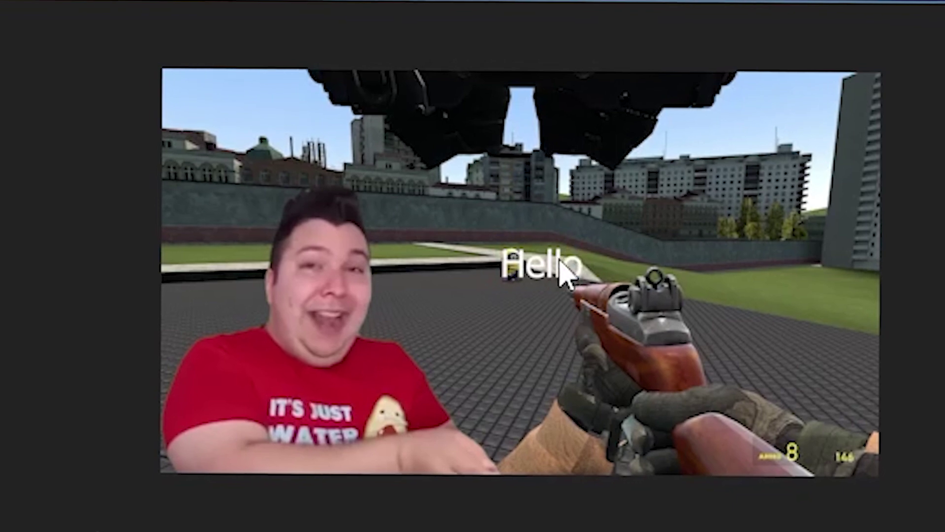
pyautogui.click(566, 273)
pyautogui.moveTo(588, 236); pyautogui.dragTo(711, 173)
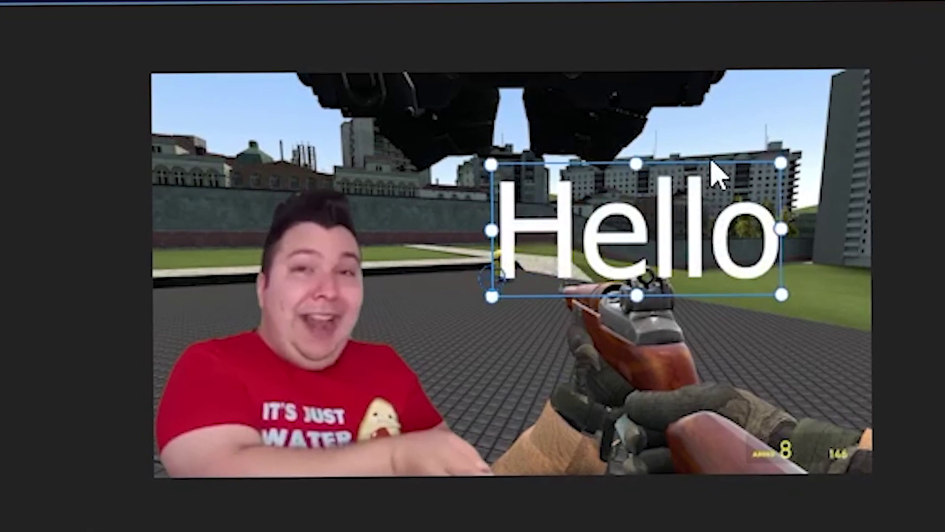
pyautogui.moveTo(647, 240); pyautogui.dragTo(542, 280)
pyautogui.moveTo(529, 320); pyautogui.dragTo(563, 320)
pyautogui.moveTo(670, 270); pyautogui.dragTo(717, 224)
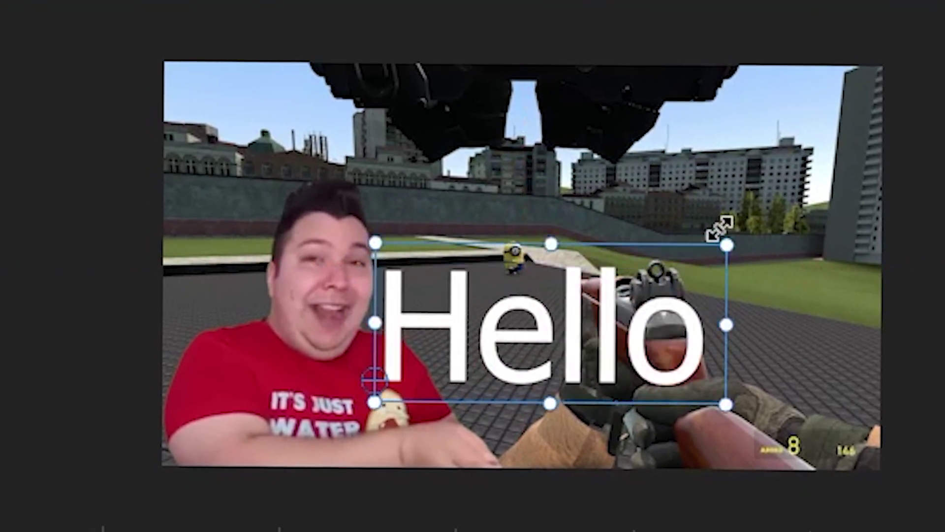
pyautogui.moveTo(612, 315); pyautogui.dragTo(610, 233)
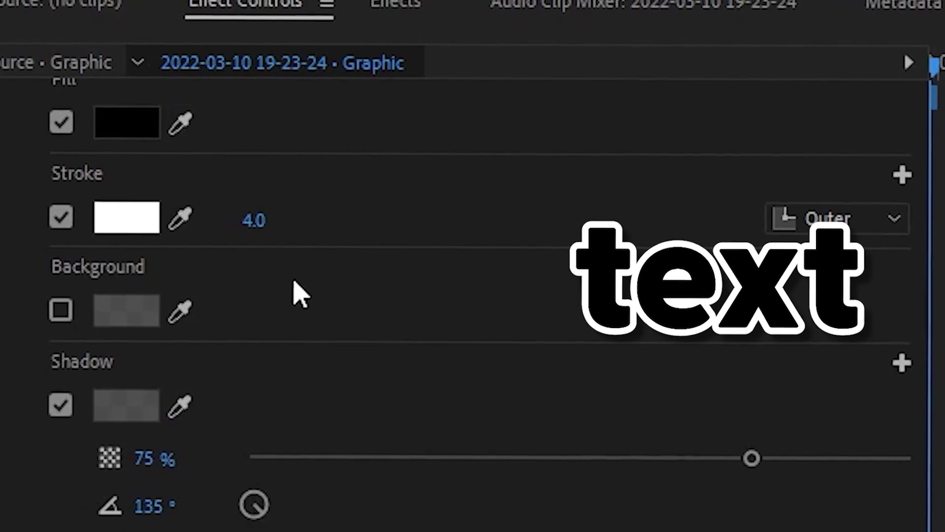
# Set the Hello title's drop shadow colour to black (#000000).
pyautogui.click(139, 374)
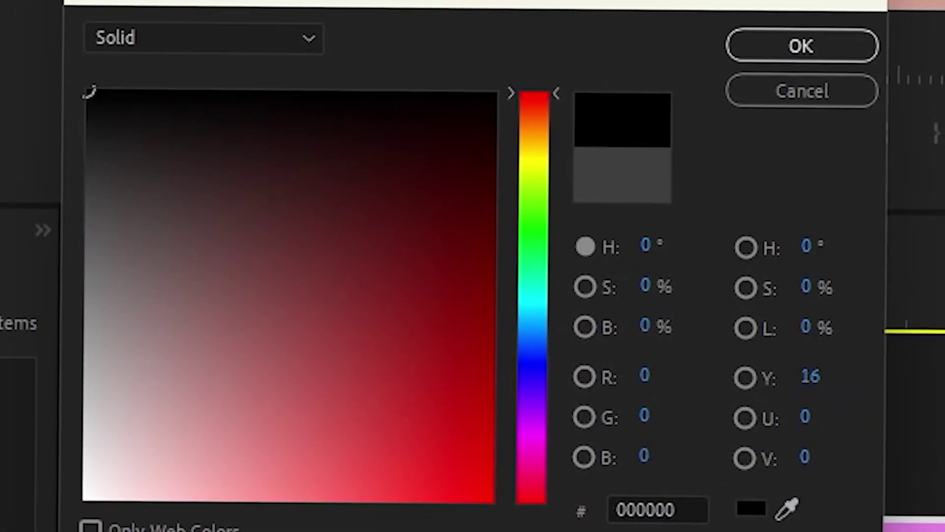
pyautogui.click(832, 50)
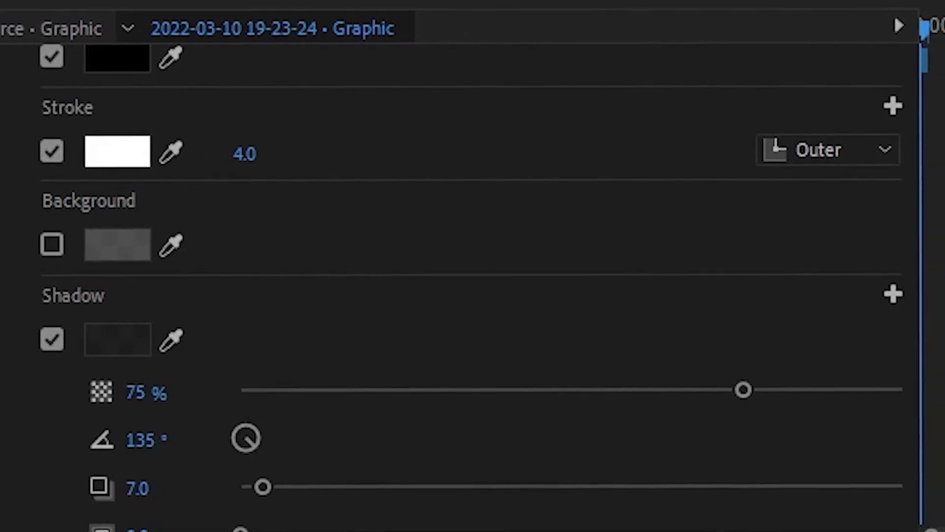